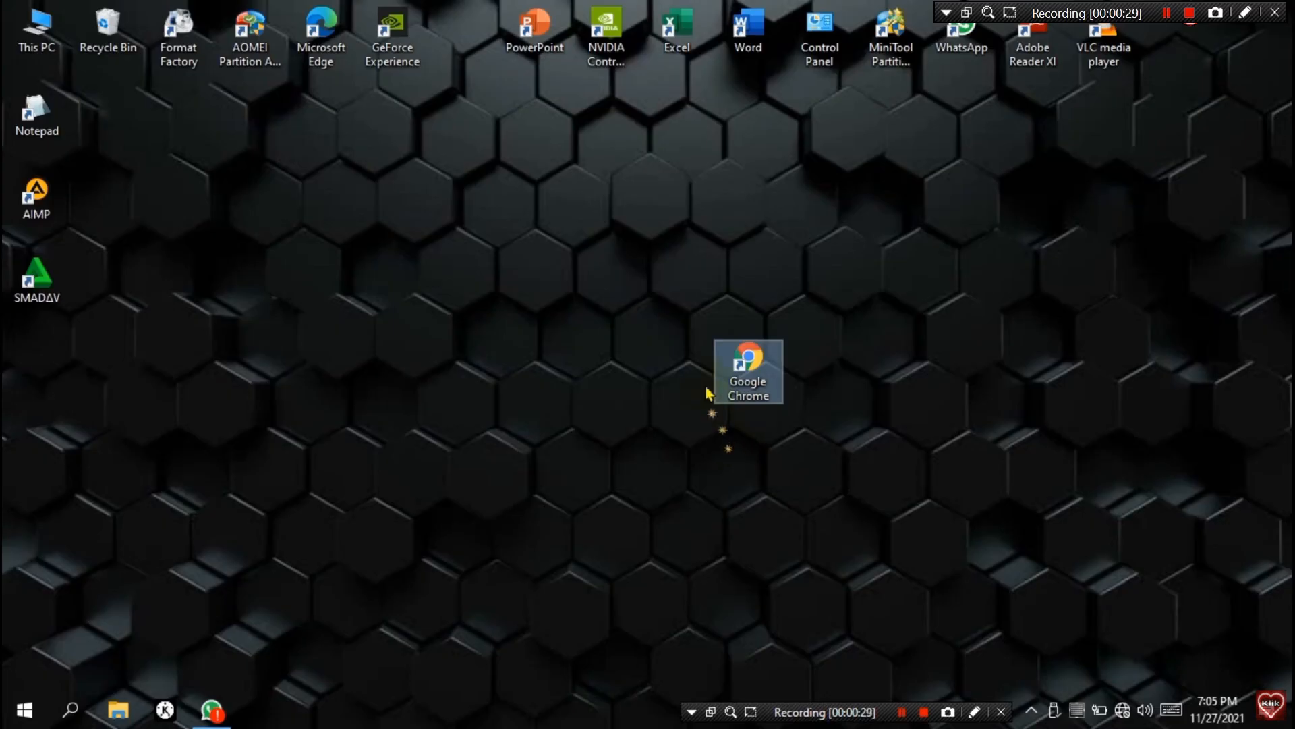
Connect the computer to the Siwowedan Wi-Fi network and close the network list.
click(1122, 711)
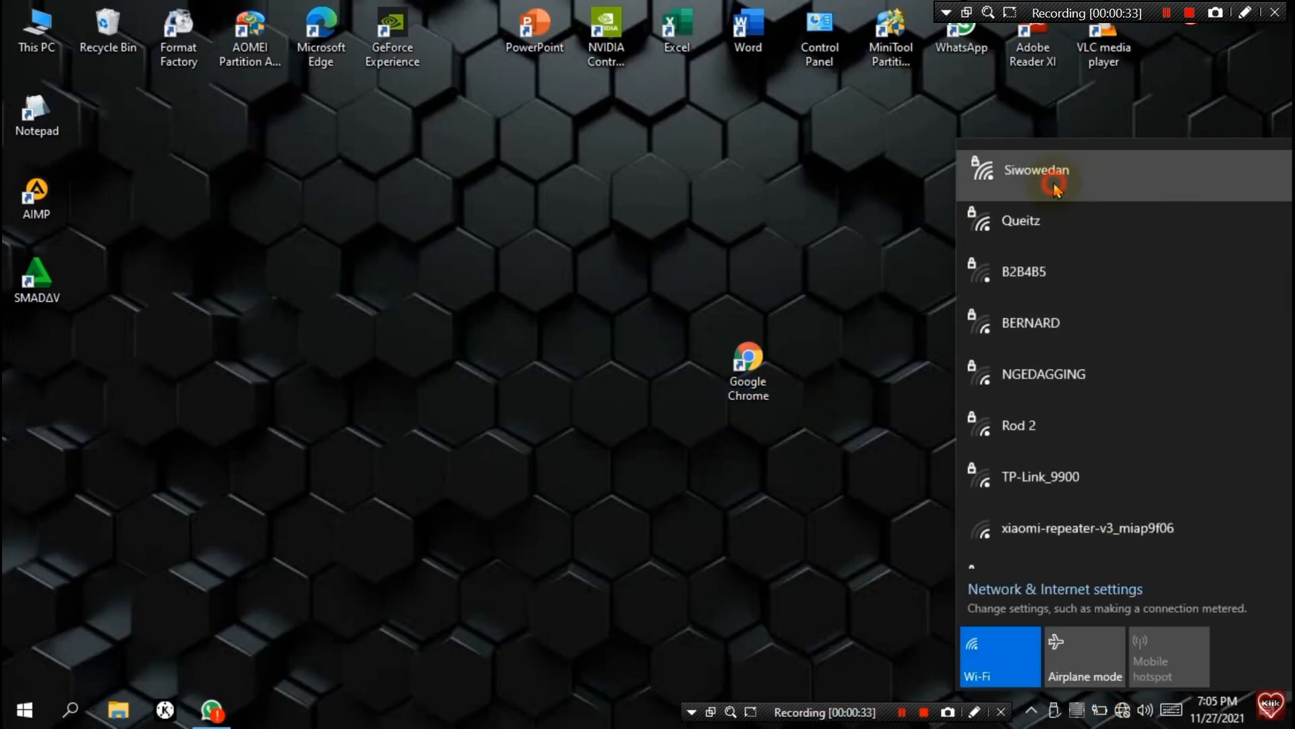
click(1056, 189)
click(1162, 255)
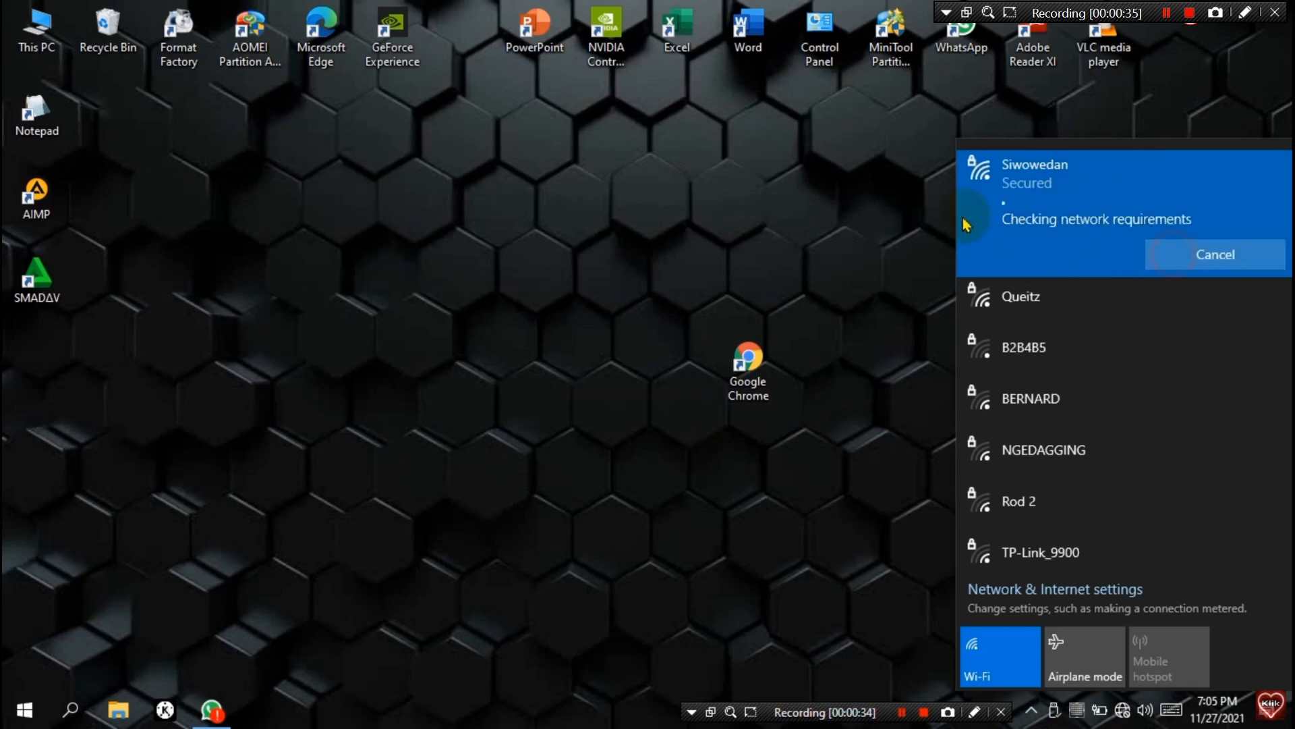
click(876, 256)
Open Google Chrome, dismiss the failed-update notice and open the About Google Chrome page to check for updates.
double_click(784, 350)
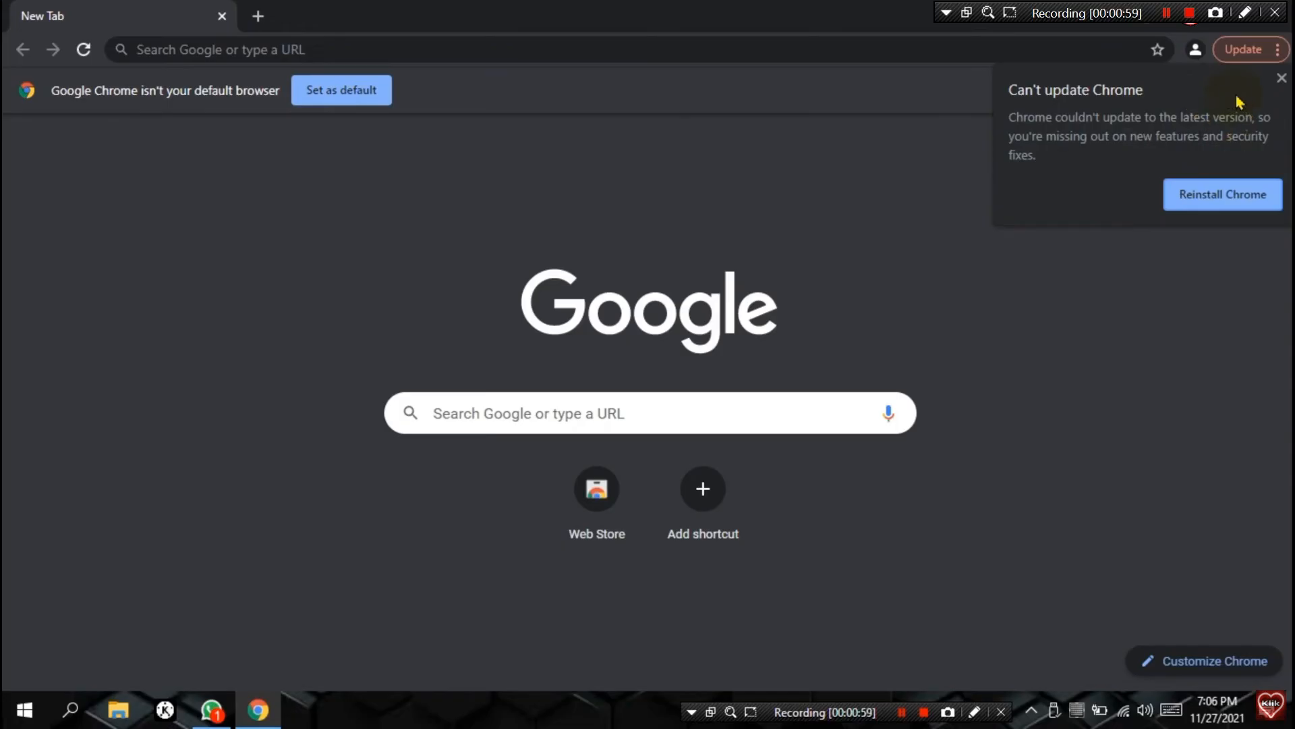
click(1282, 79)
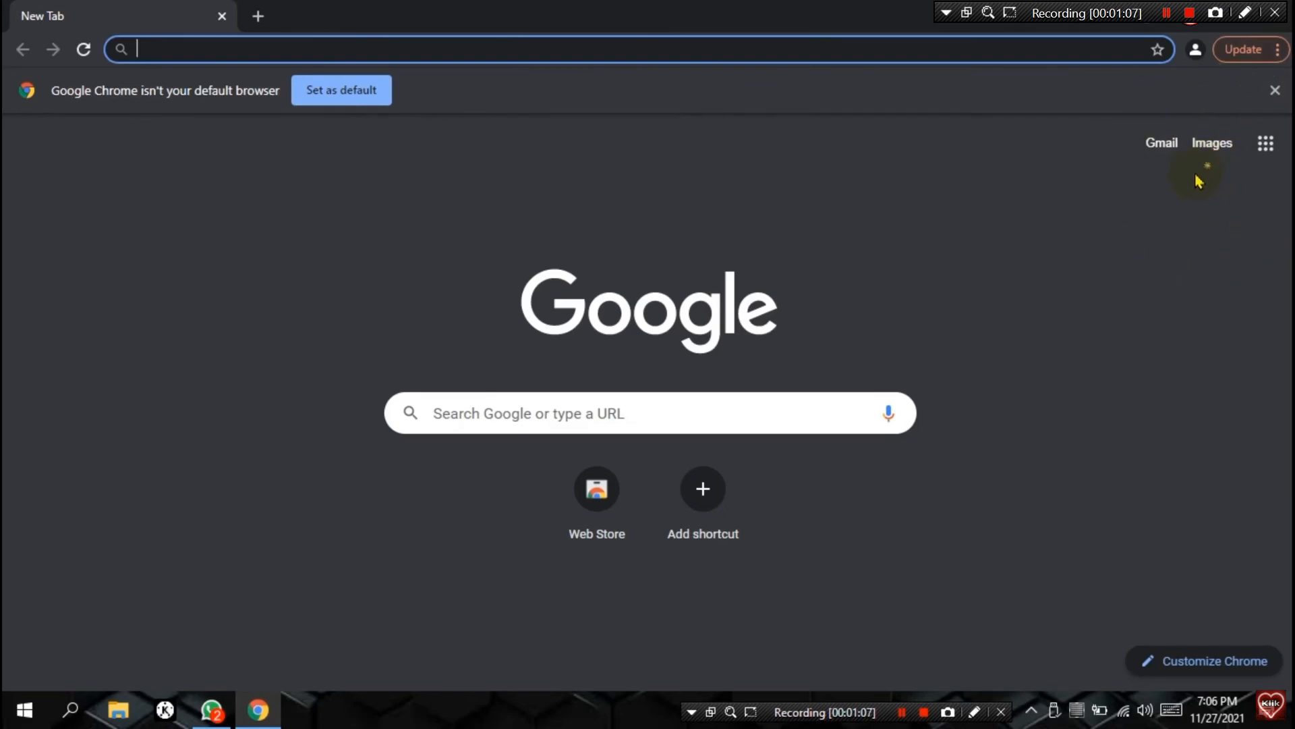
click(1278, 51)
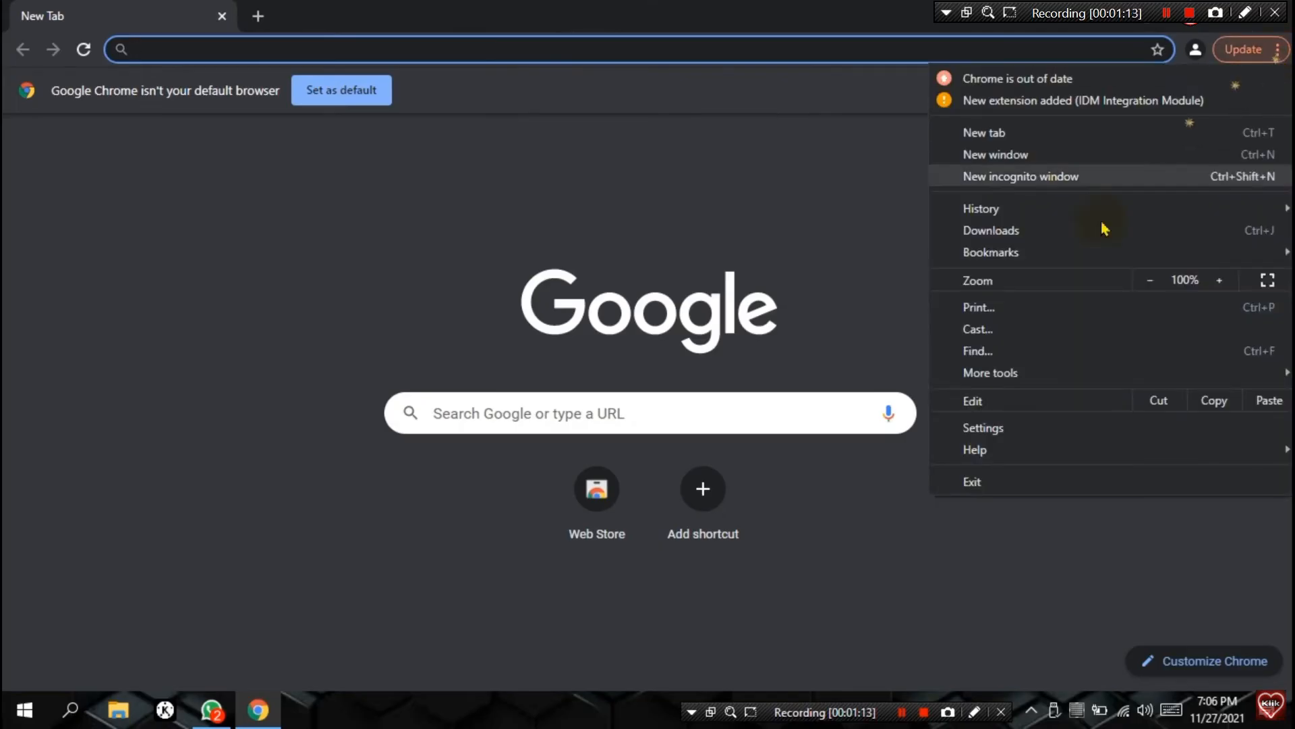
mouse_move(1017, 449)
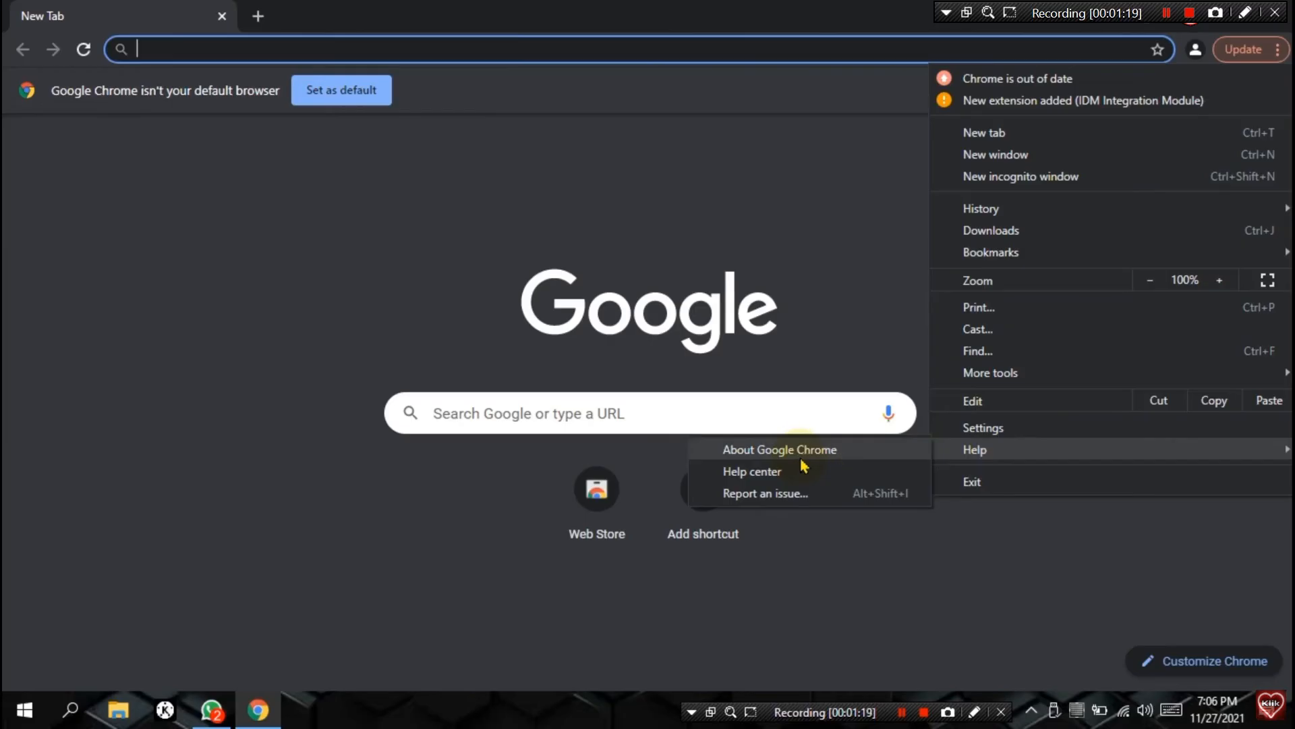
click(780, 449)
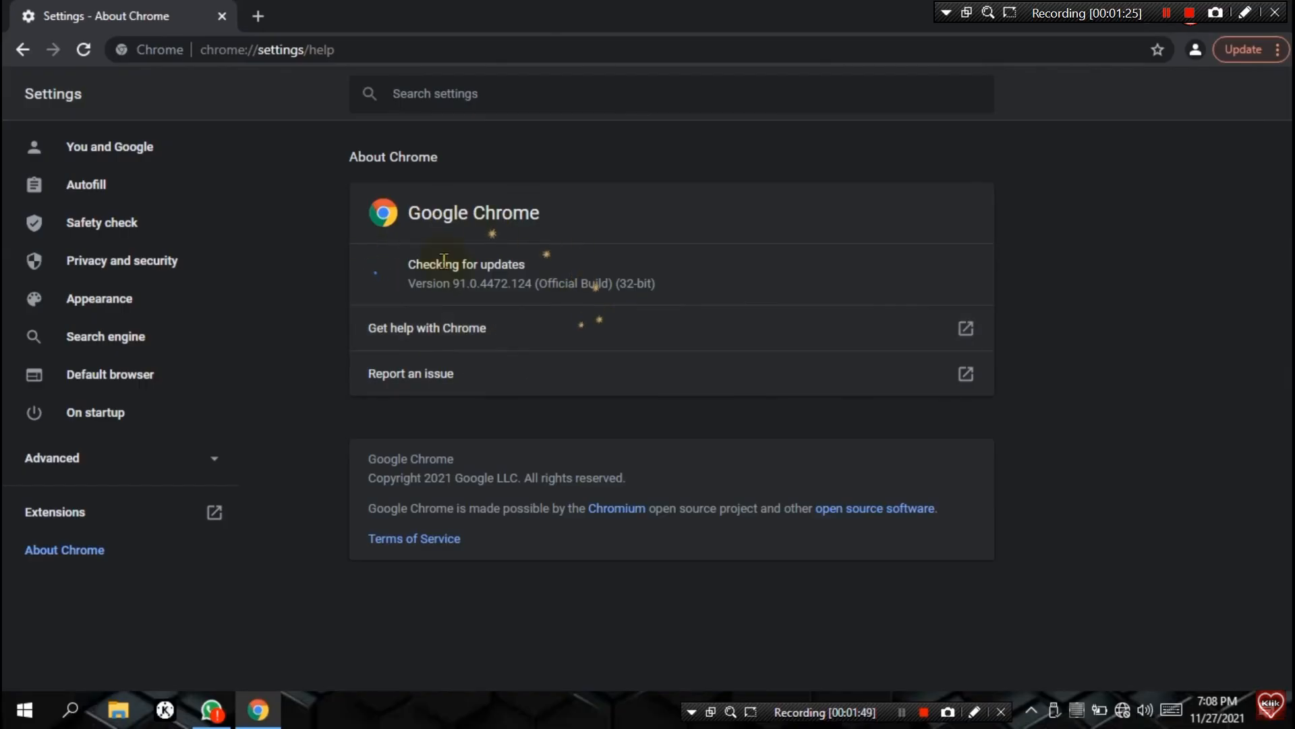
Reconnect to the Siwowedan Wi-Fi network from the About Chrome page and close the network list.
click(1122, 709)
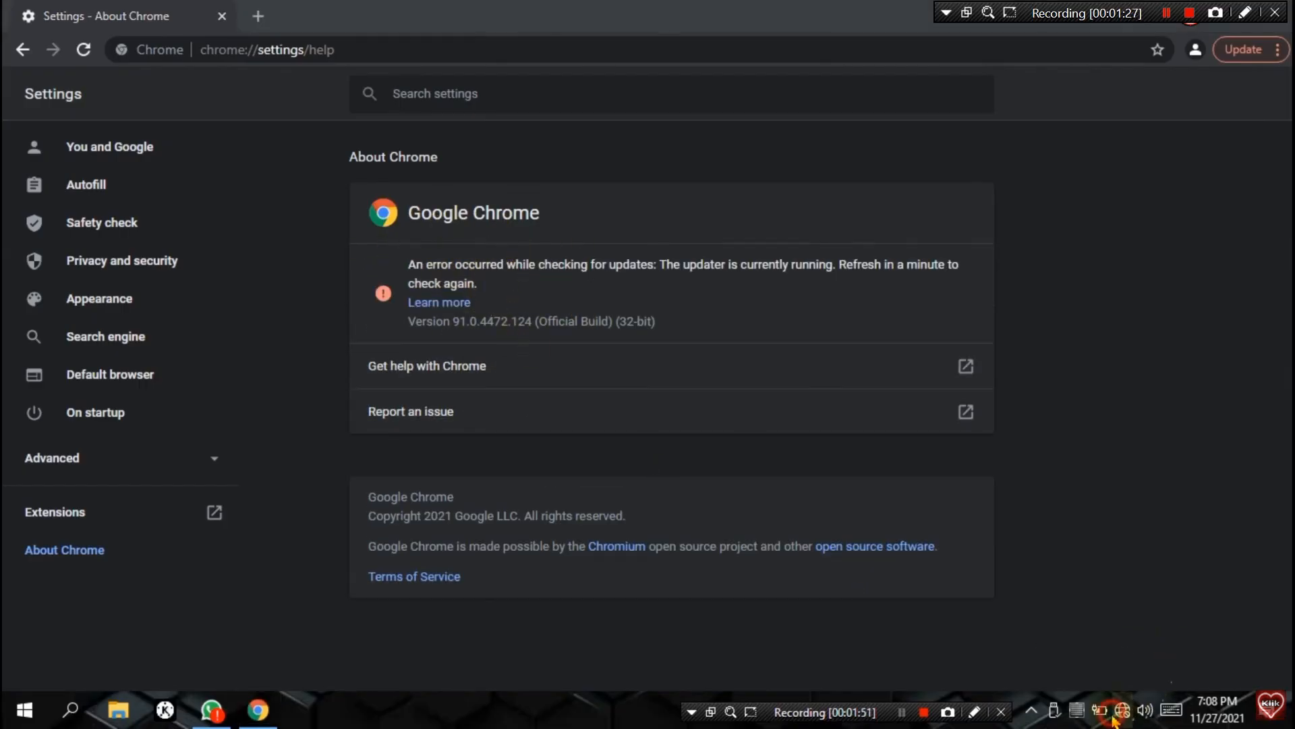
click(1088, 196)
click(1169, 255)
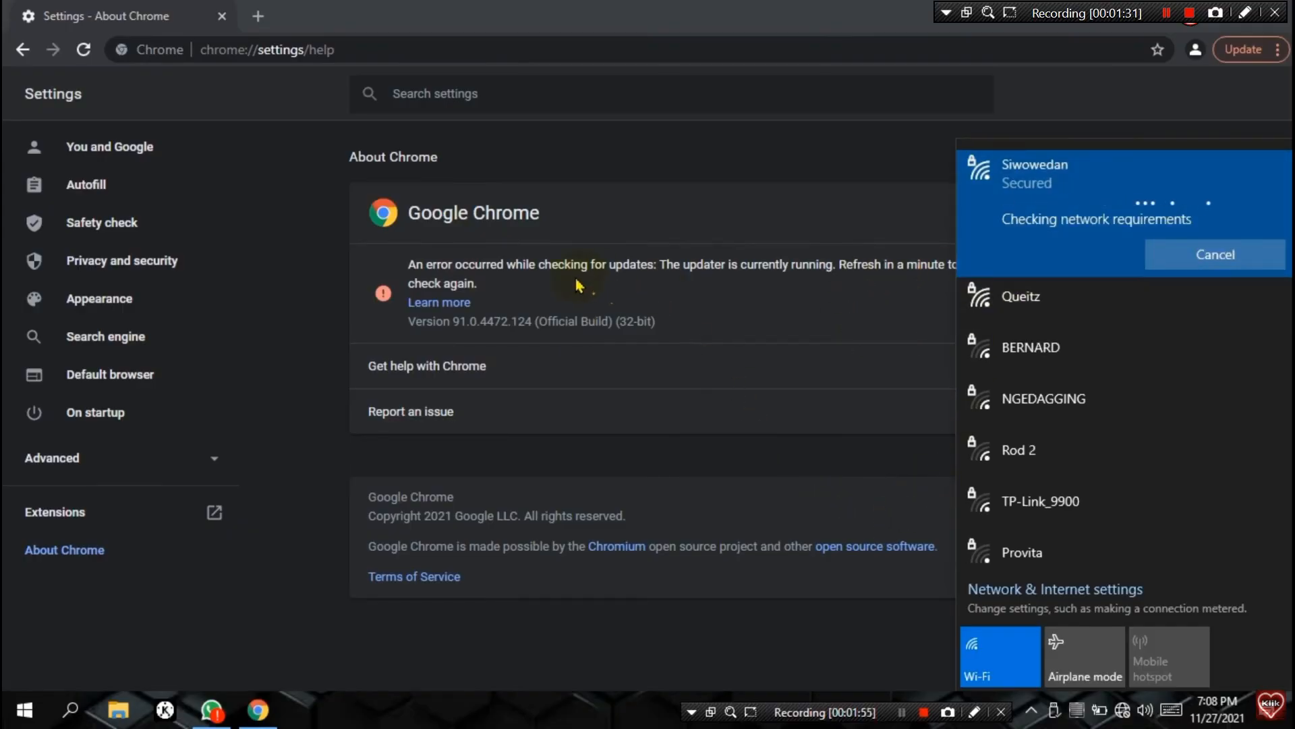
click(759, 216)
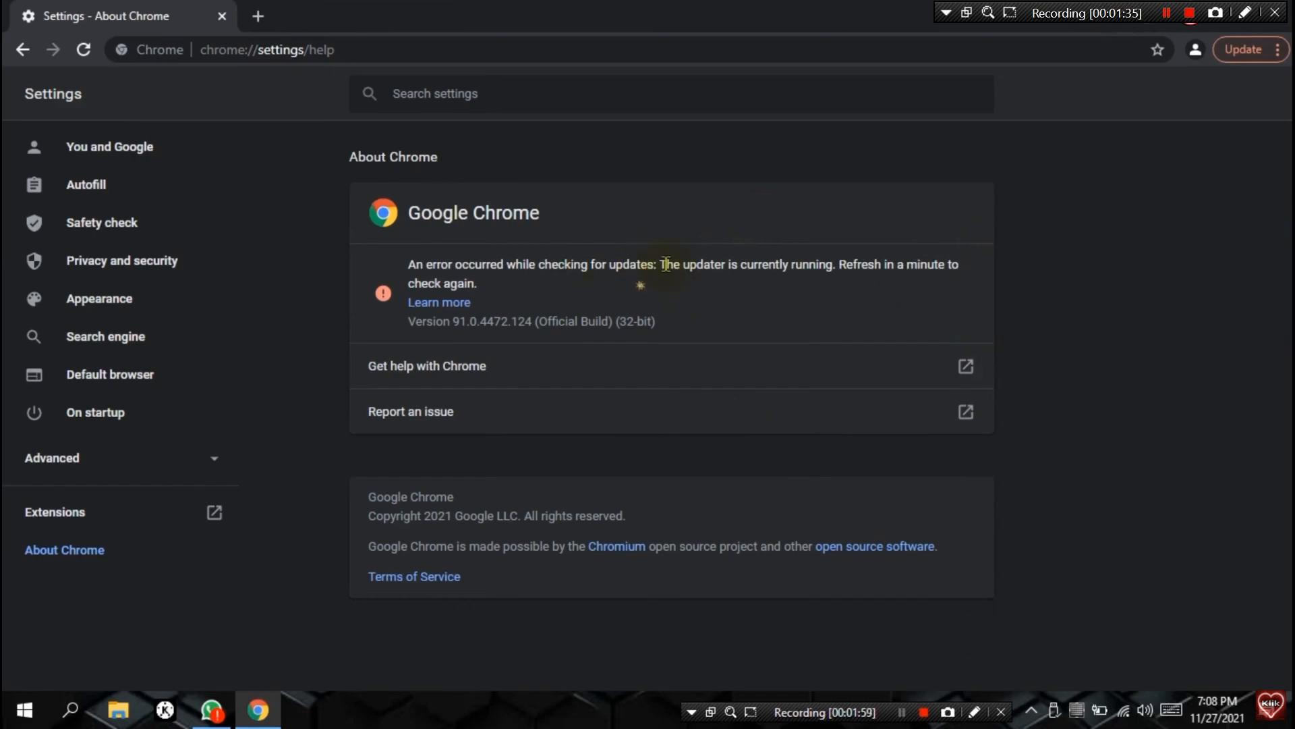
Reopen the About Google Chrome page to retry the update check.
click(1277, 49)
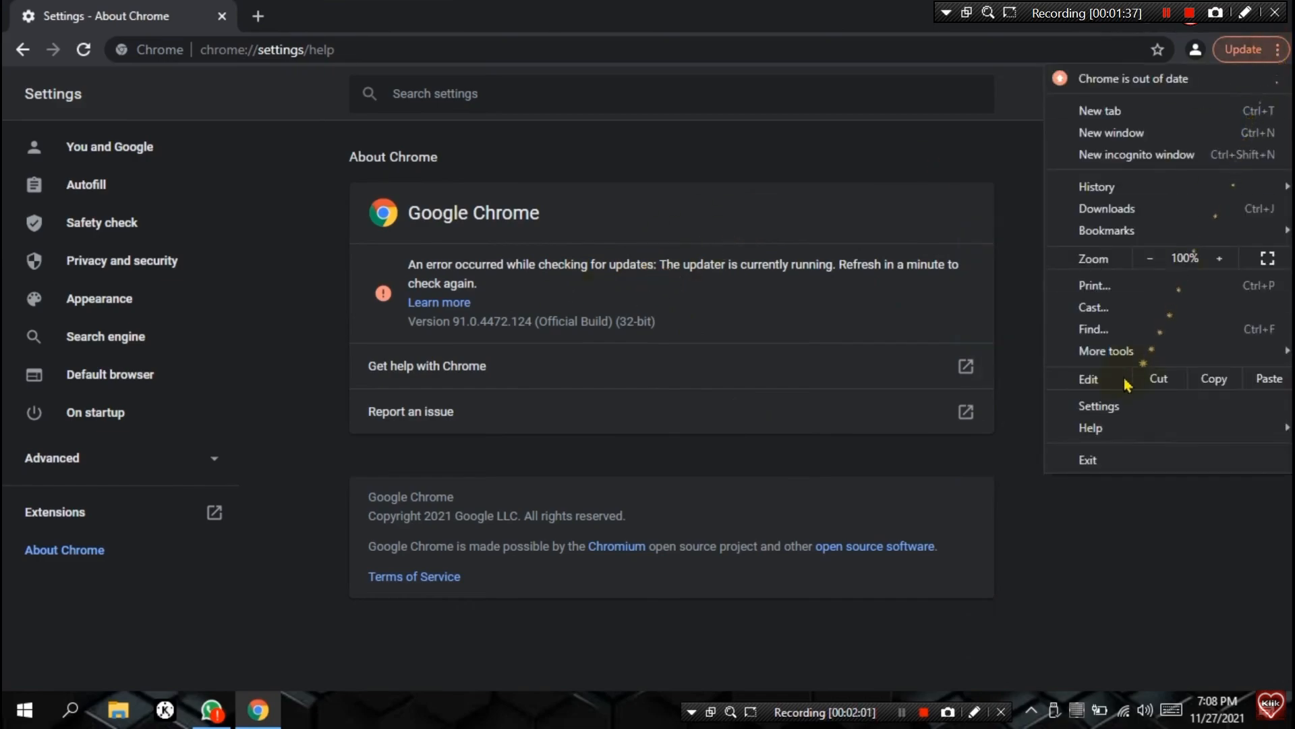
mouse_move(1107, 425)
click(996, 428)
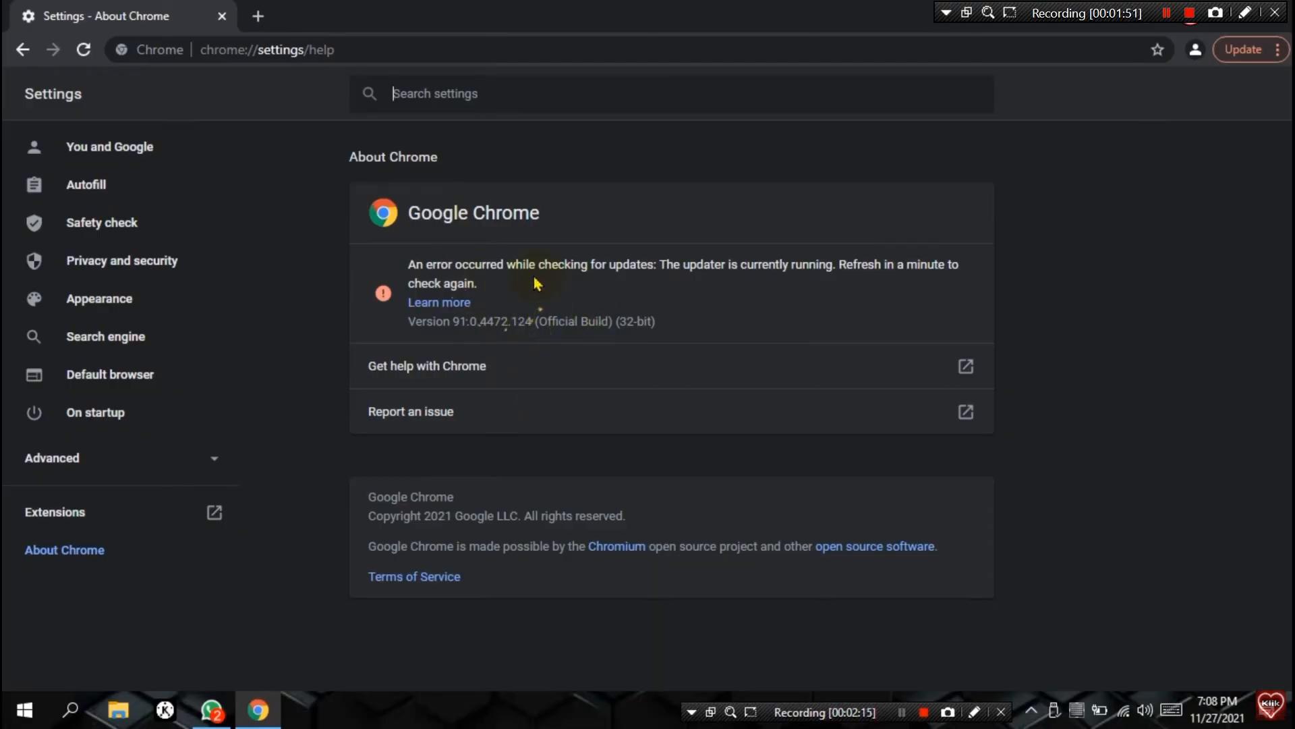
Close and relaunch Google Chrome, and open its About page to update the browser.
click(1281, 20)
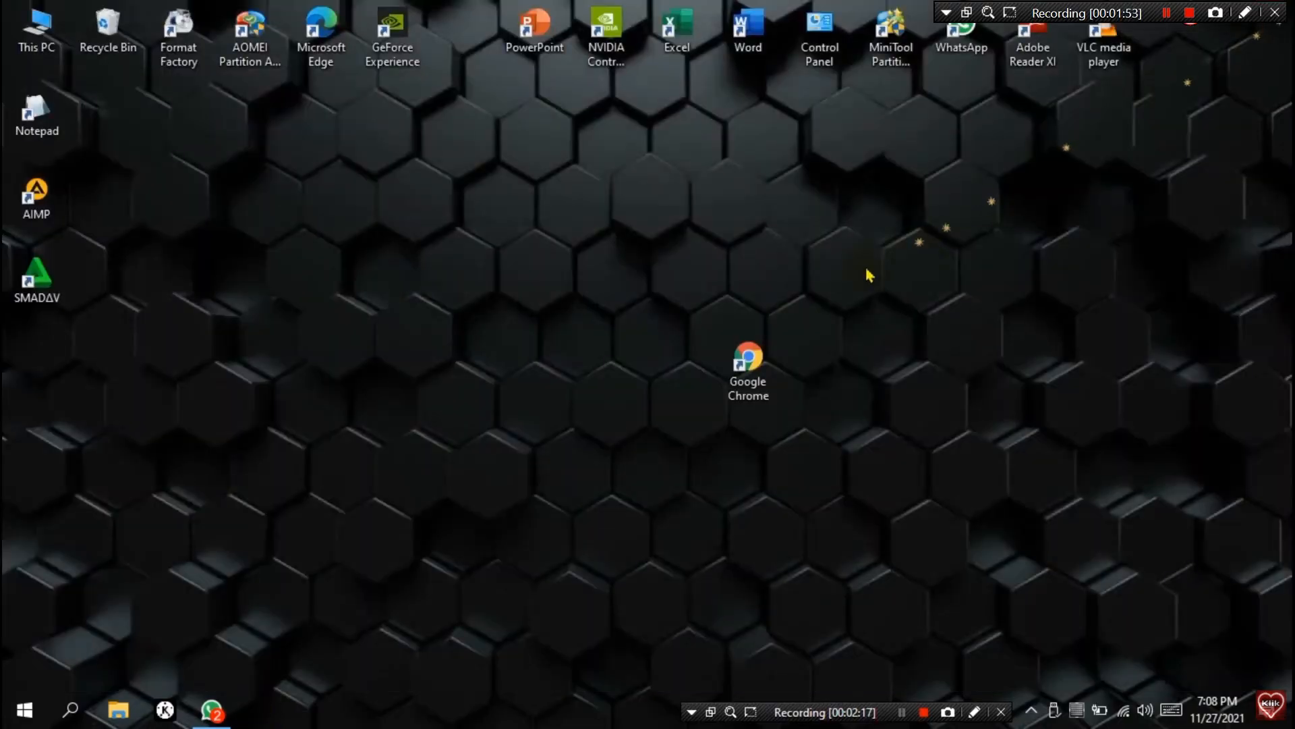
double_click(752, 376)
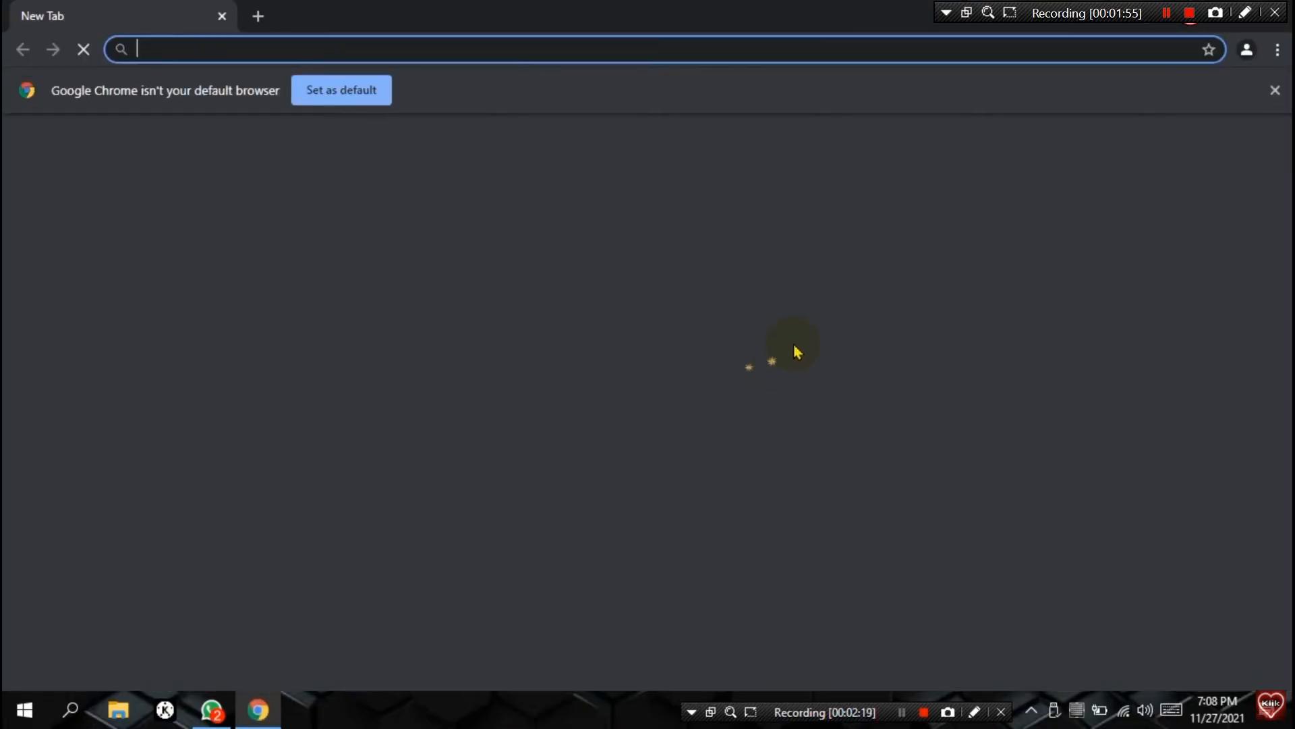
click(1278, 53)
mouse_move(1093, 432)
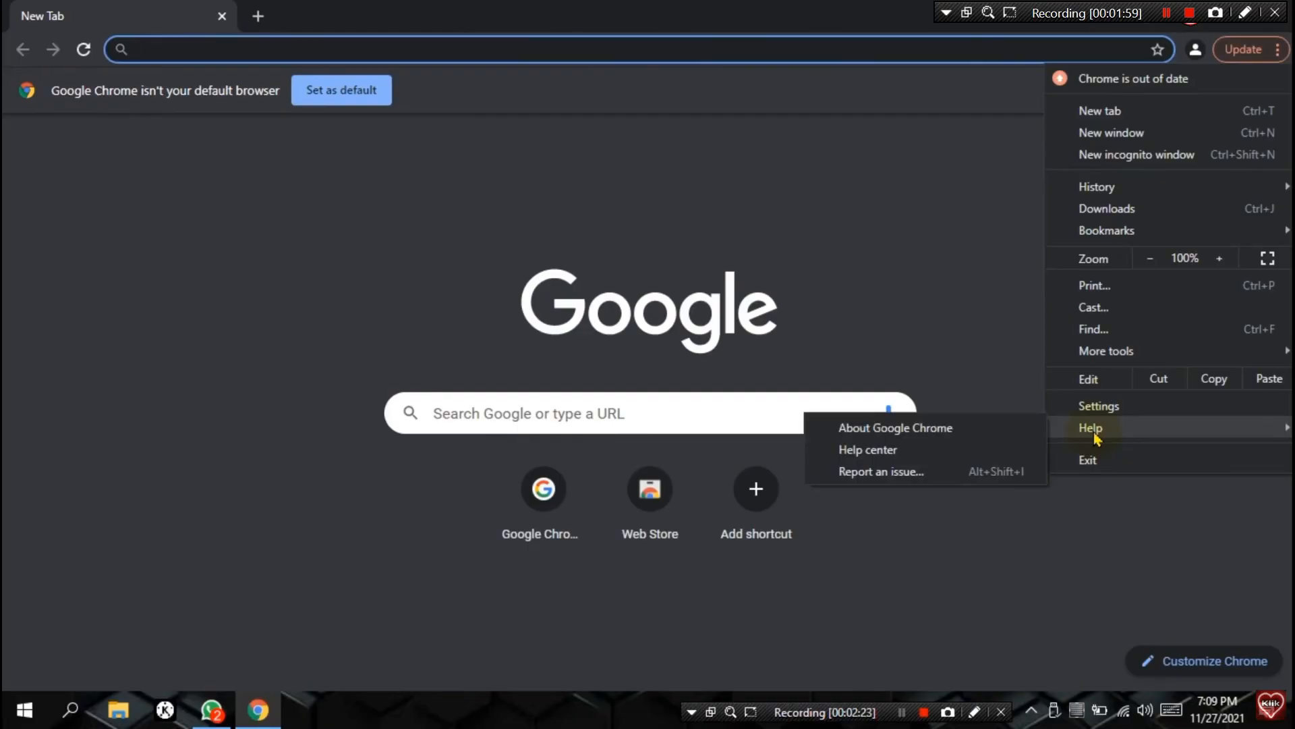
click(948, 428)
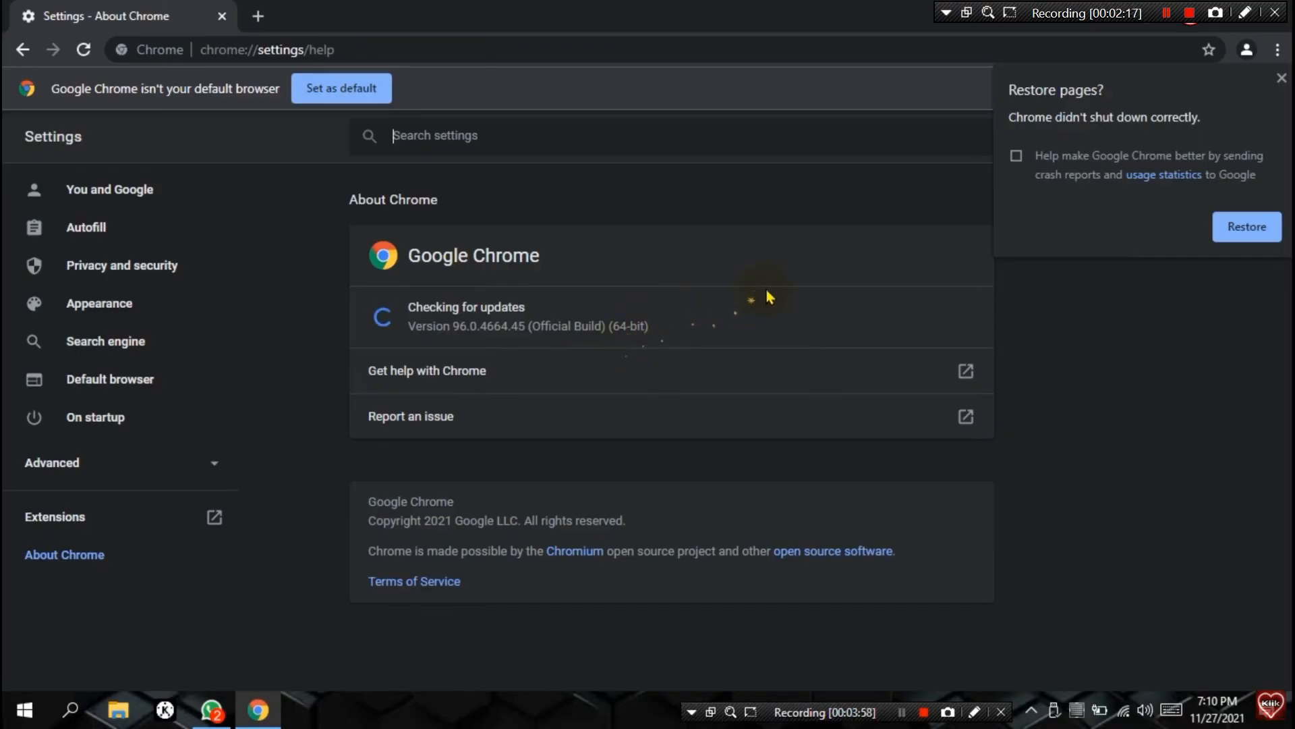
Dismiss the restore-pages and default-browser notices, and close Chrome.
click(1282, 78)
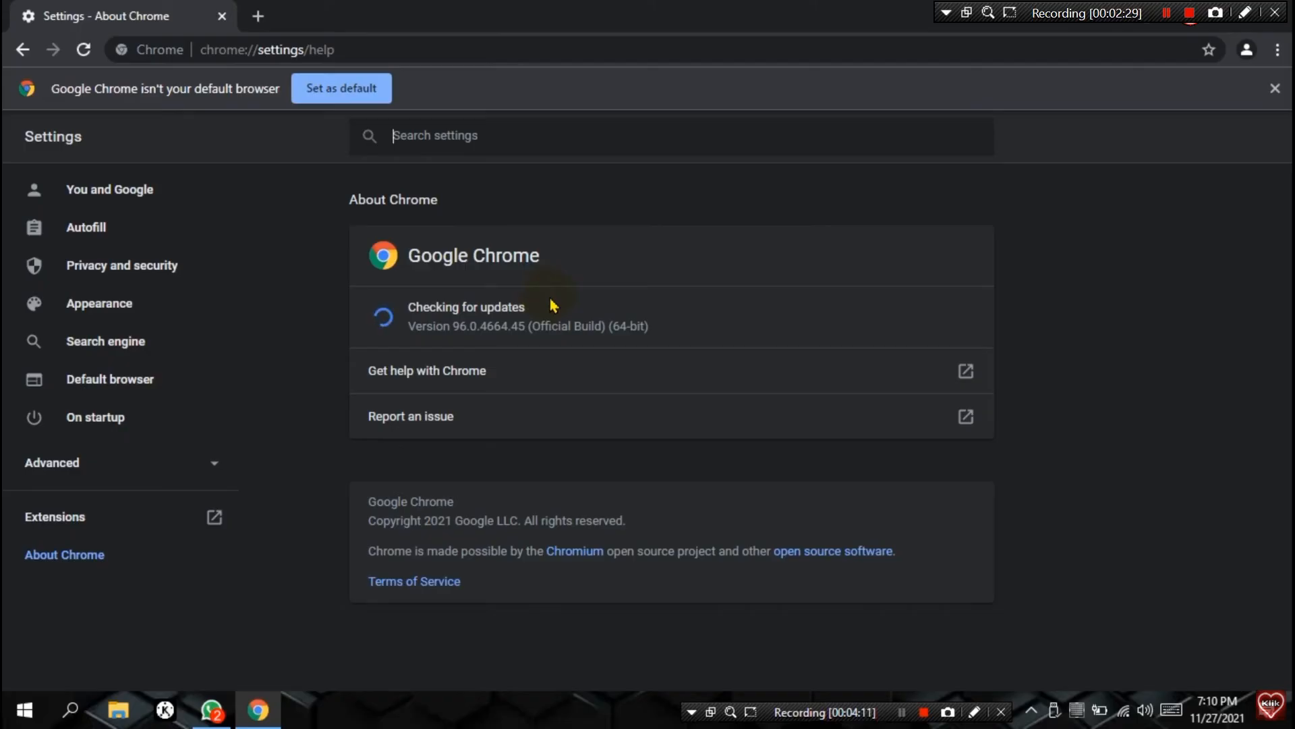
click(1271, 98)
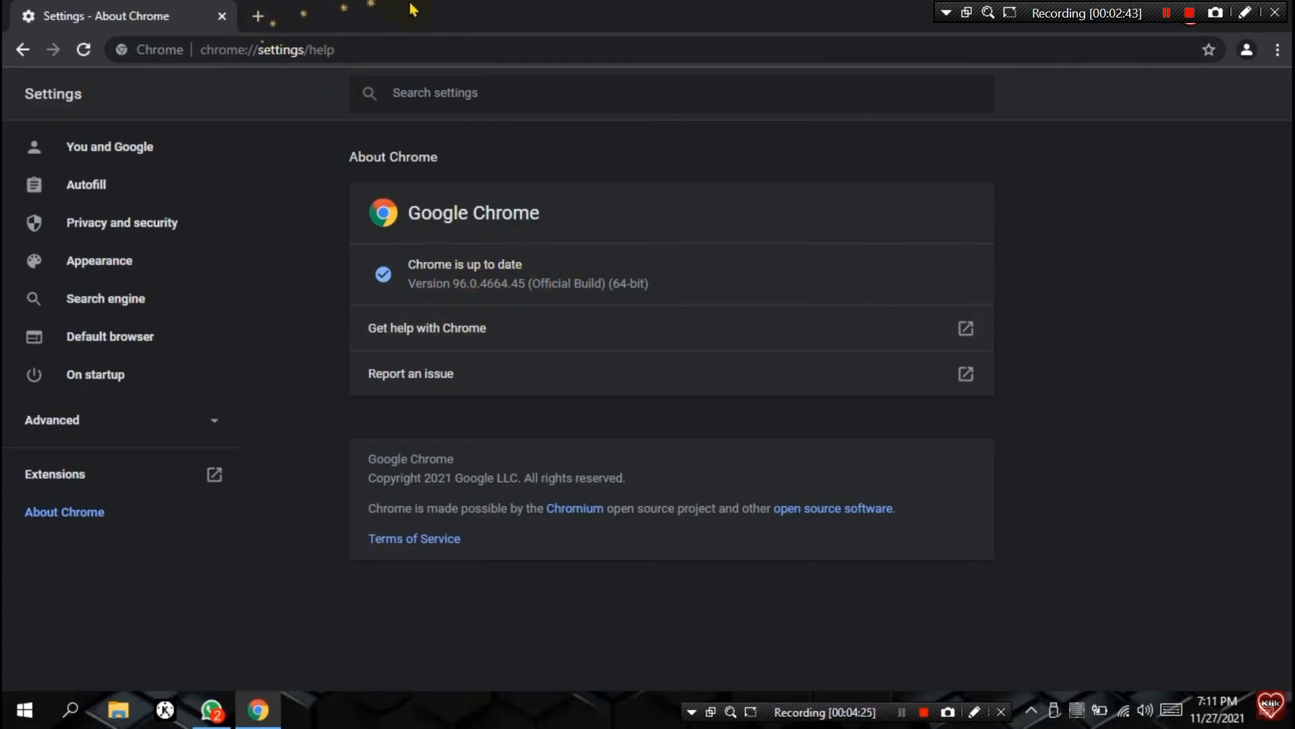
click(259, 17)
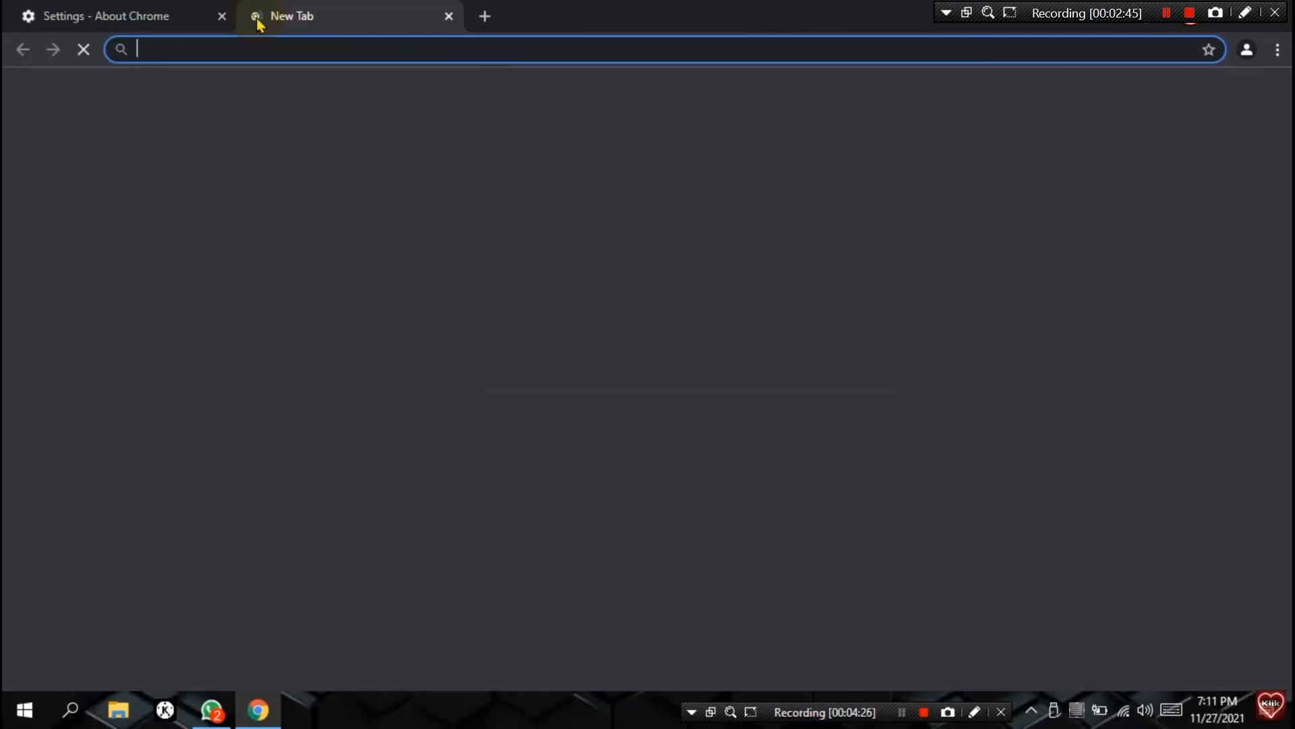
click(1282, 8)
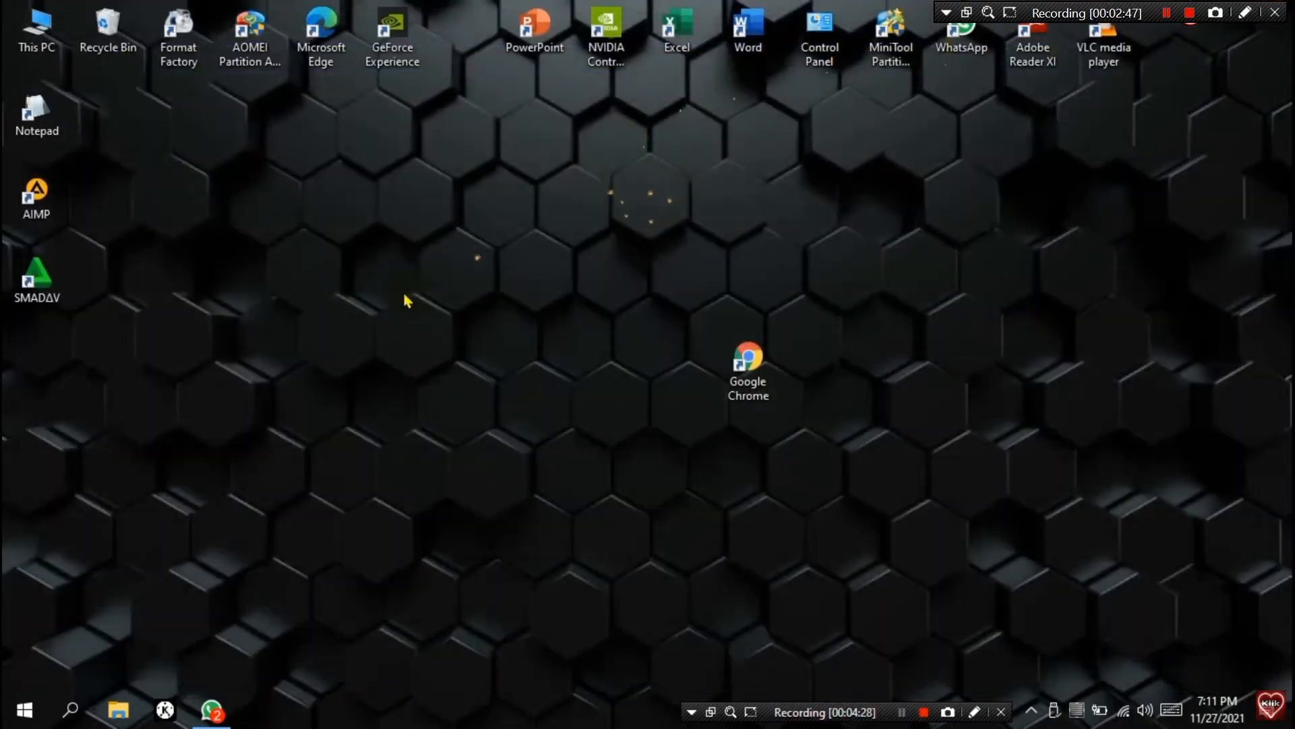
Move the Microsoft Edge shortcut beside the Google Chrome shortcut, and launch Edge without applying the recommended browser settings.
click(325, 51)
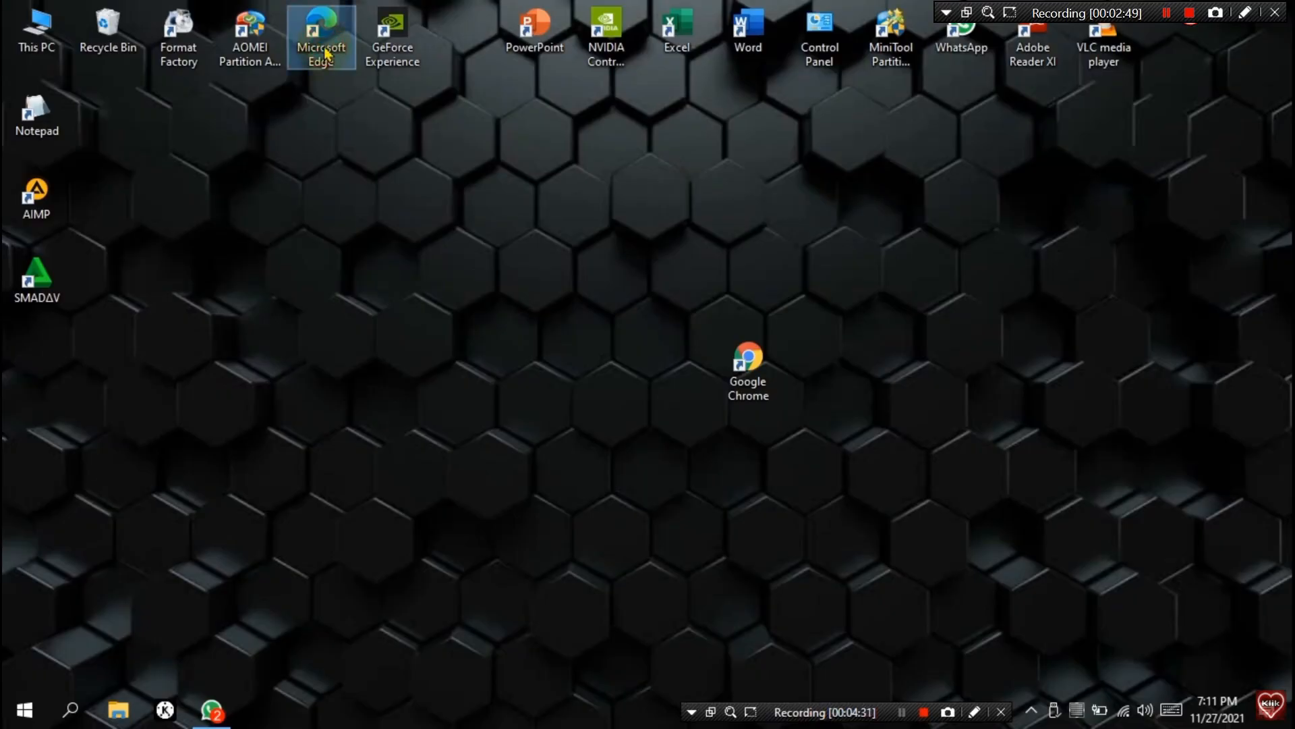
drag(325, 51, 834, 398)
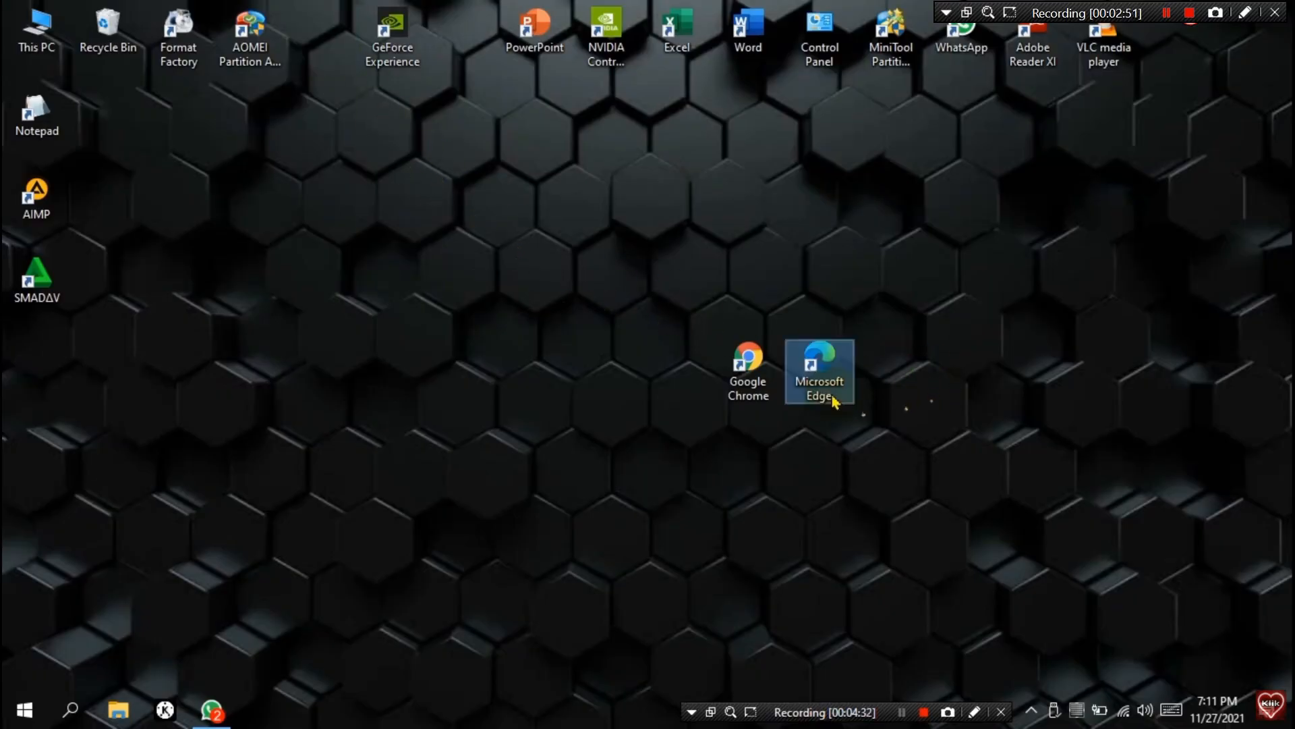
double_click(818, 377)
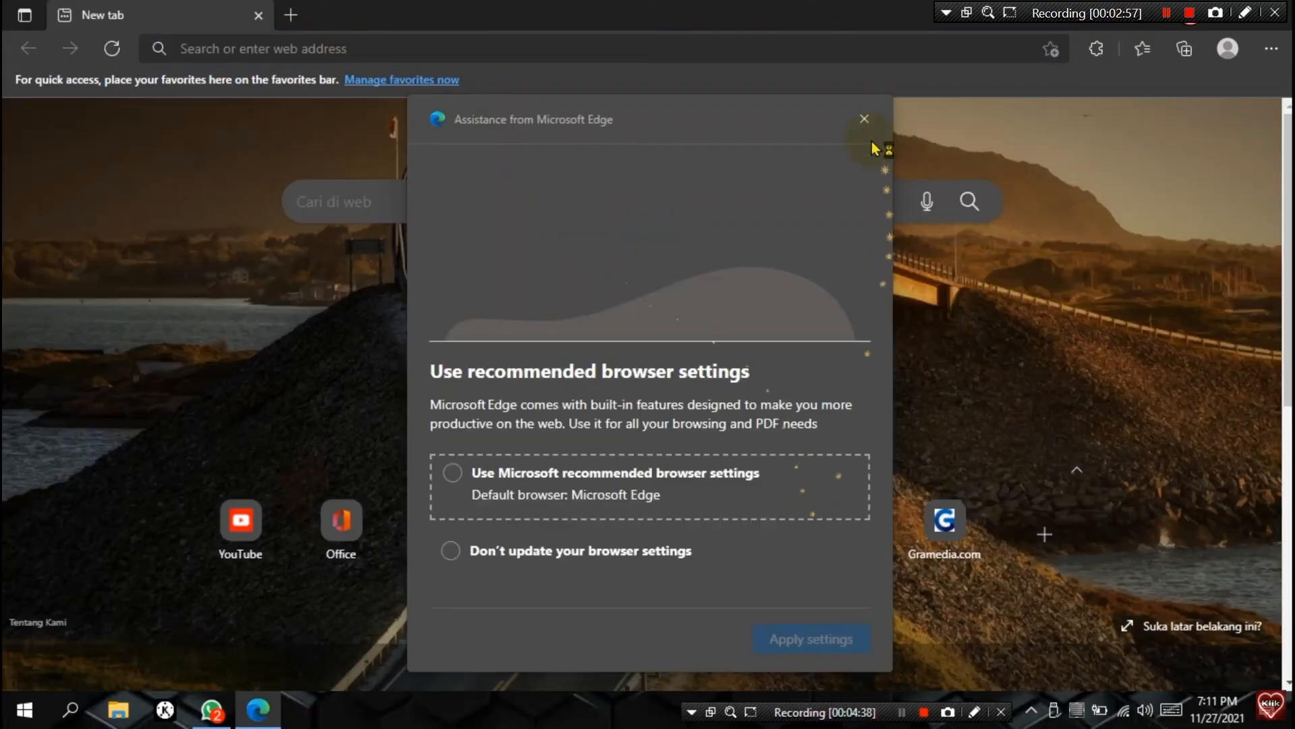
click(864, 120)
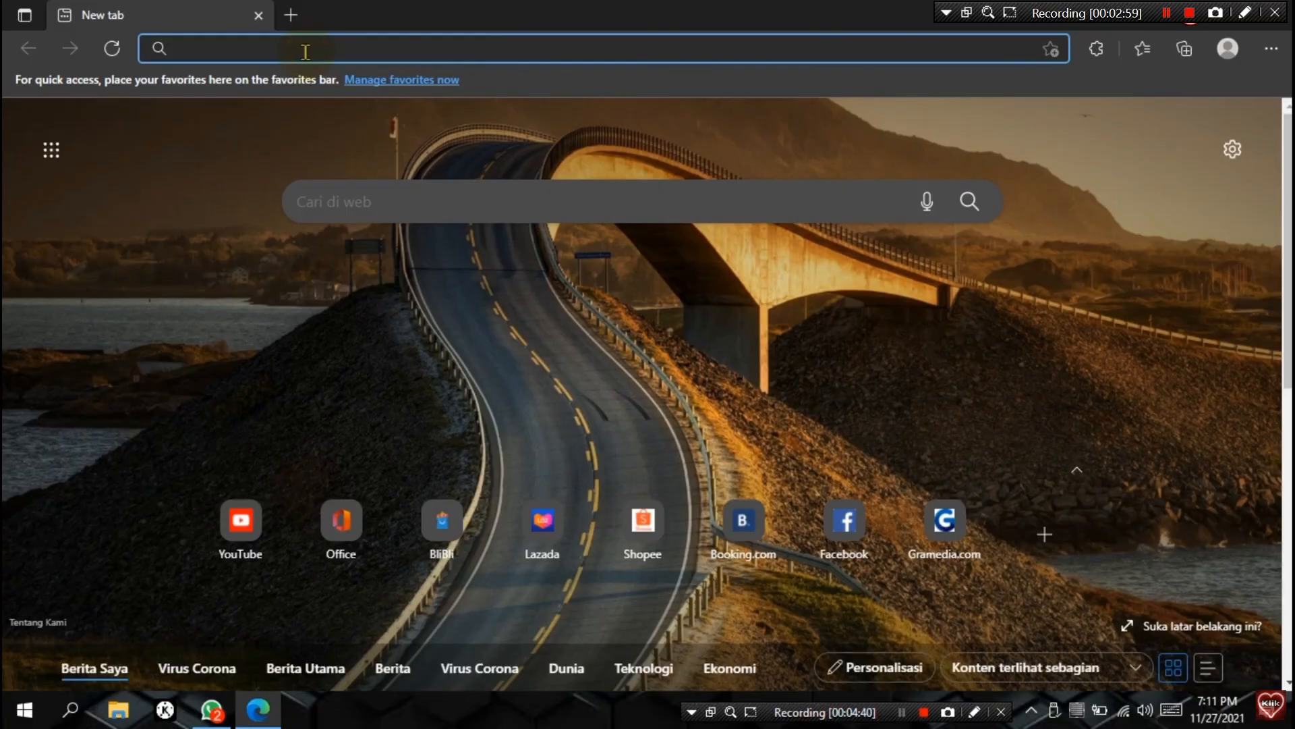
Search the web for "chrome download" and open the Download Now link of the Google Chrome result.
text(chrome)
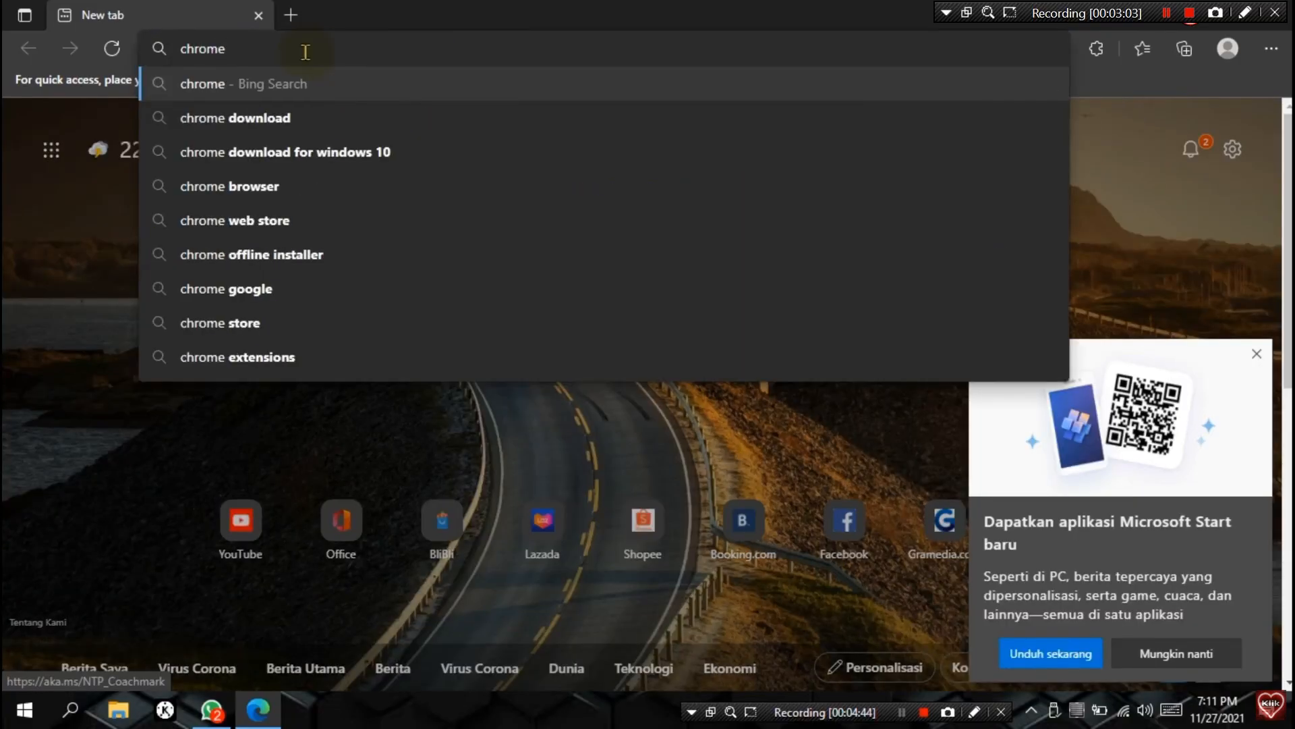
click(333, 117)
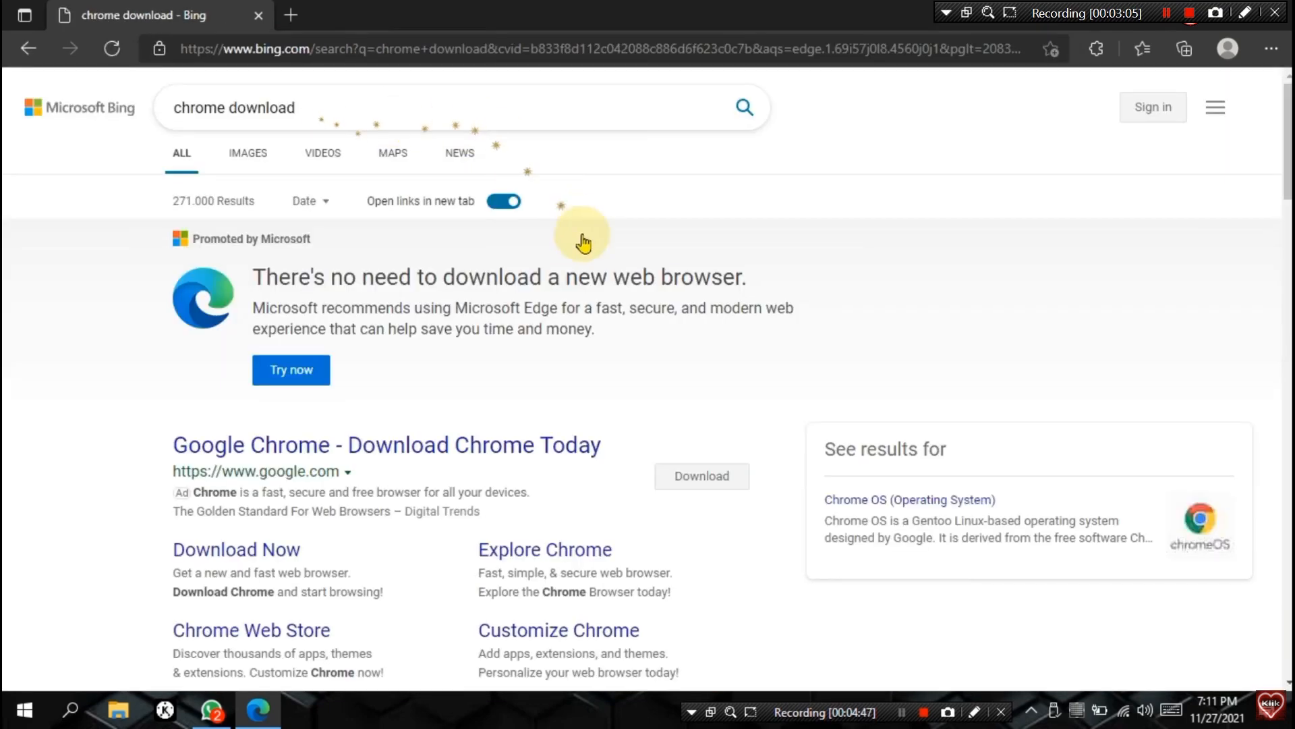
scroll(371, 398, down, 1)
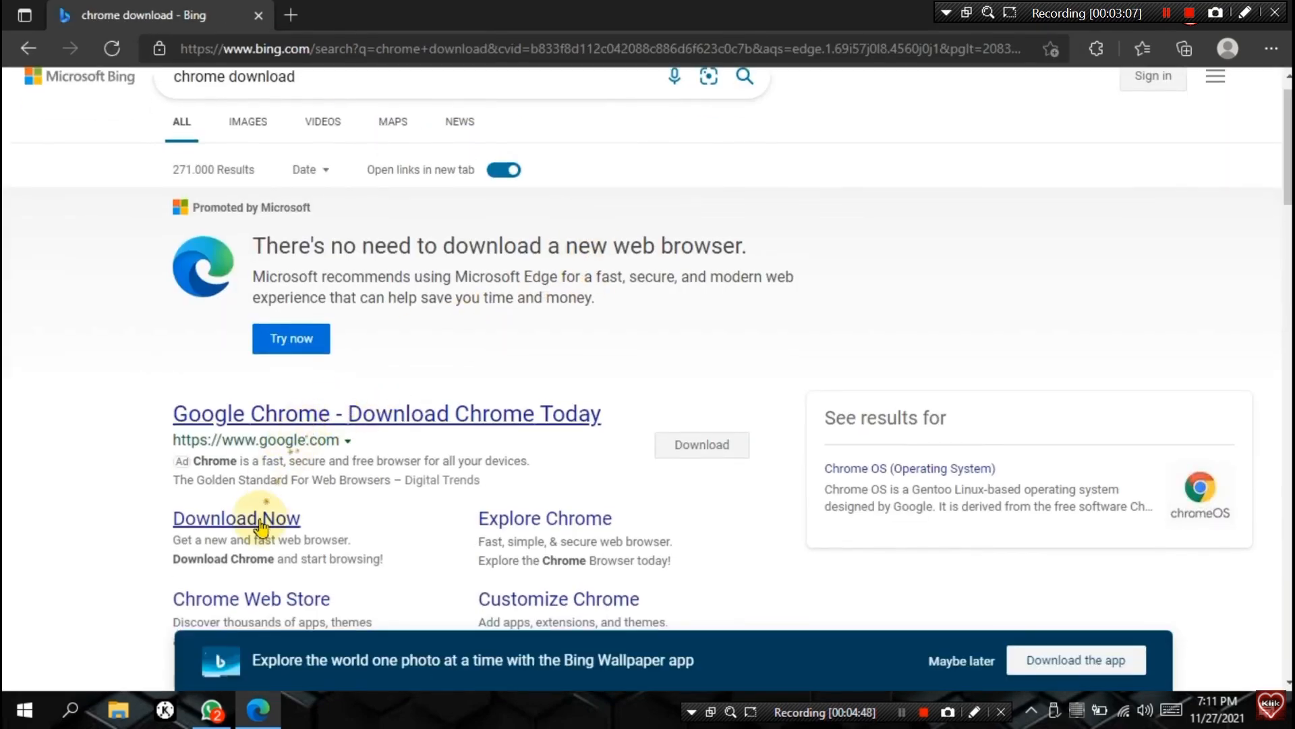
click(250, 525)
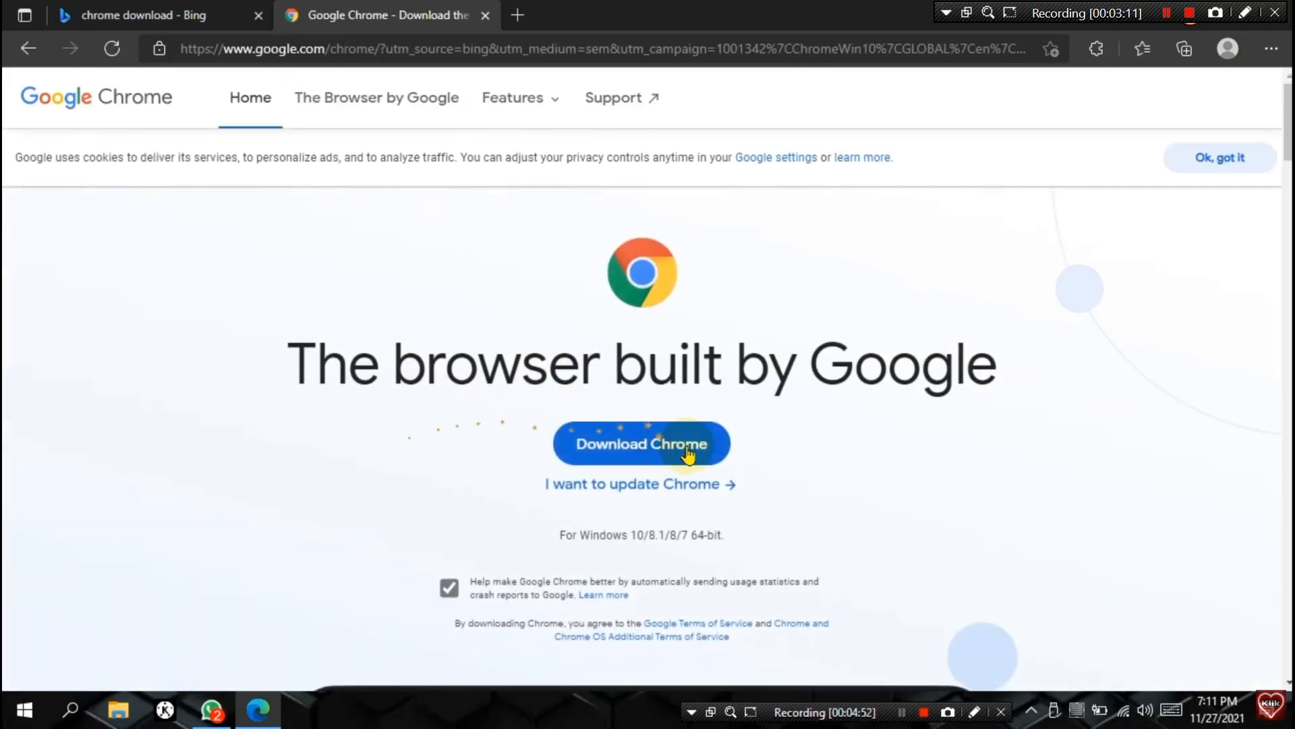
Download ChromeSetup.exe to Downloads\Programs, open its folder and run the Chrome installer.
click(621, 457)
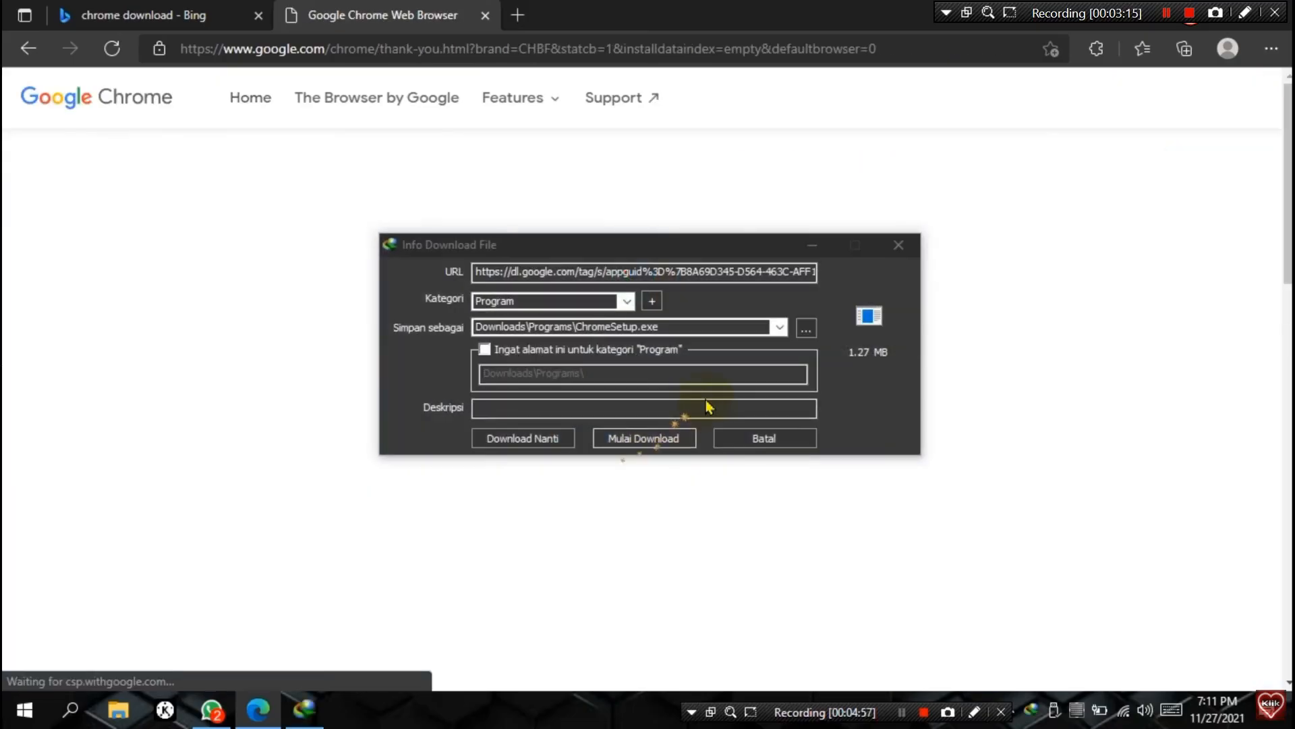
click(639, 440)
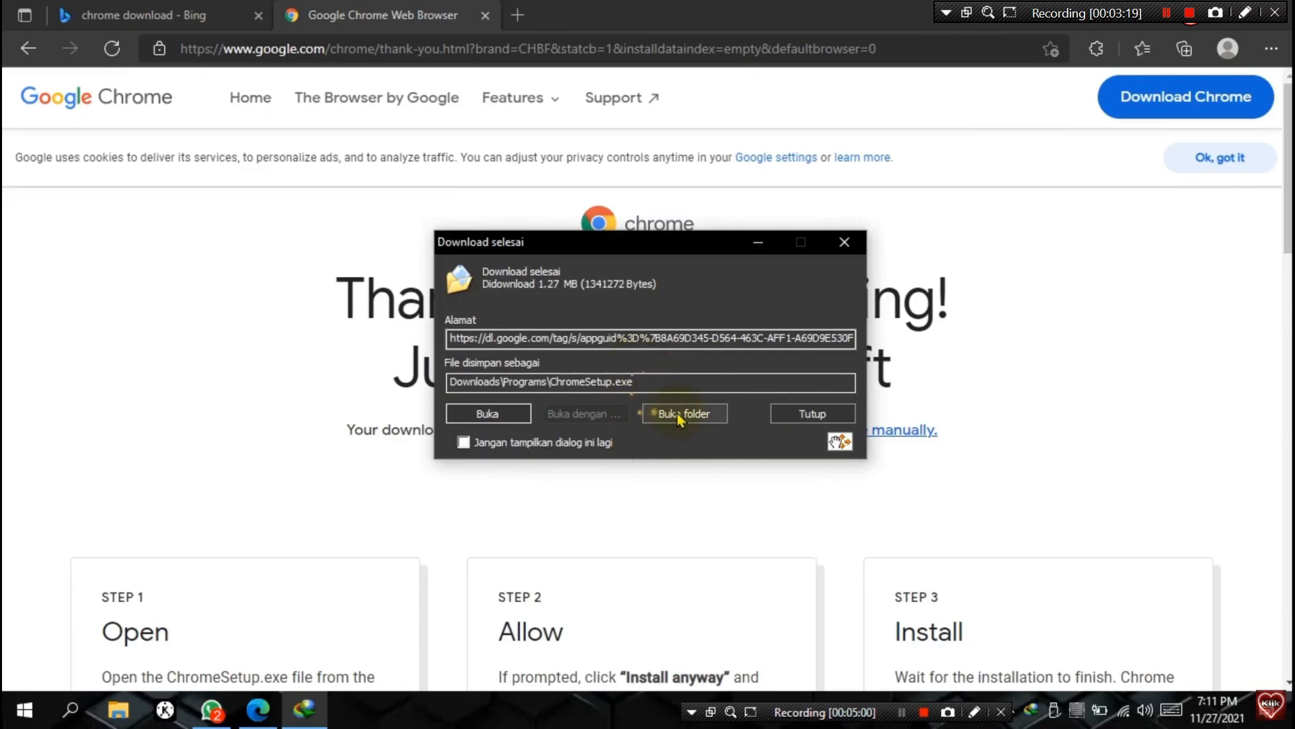
click(684, 413)
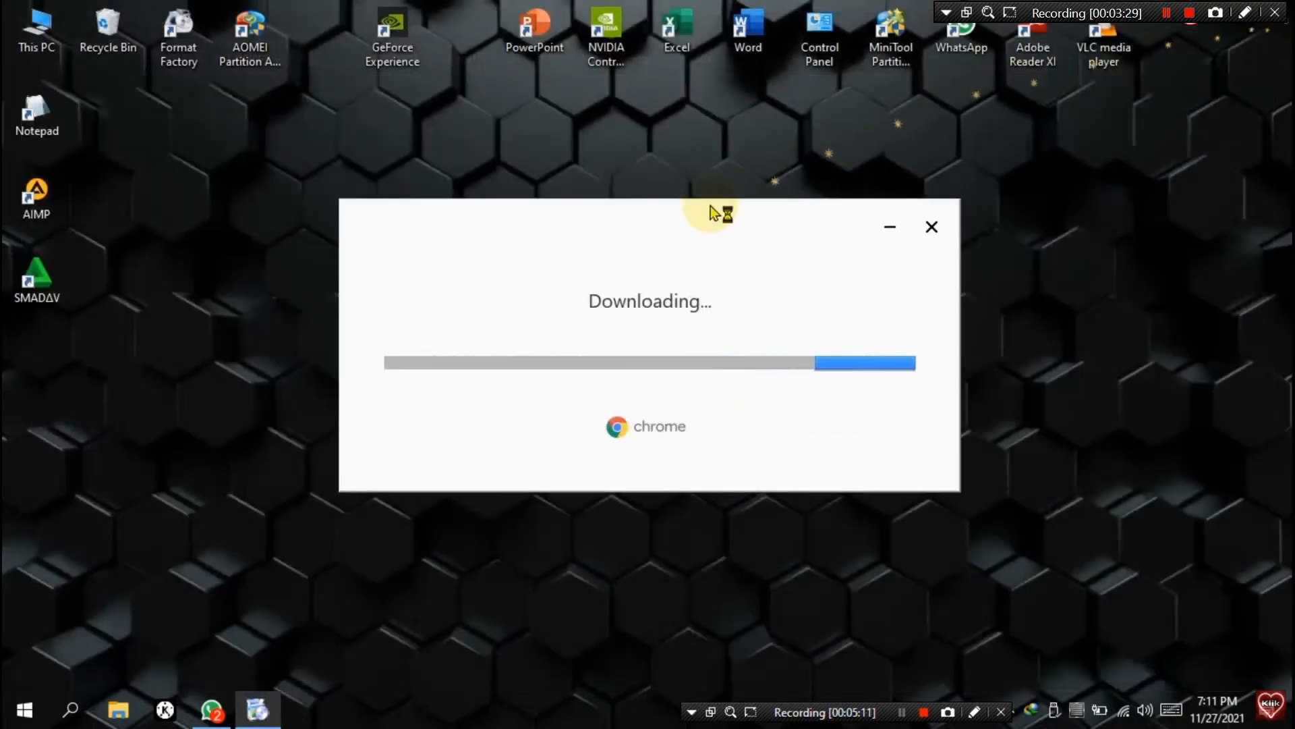
mouse_move(632, 210)
mouse_down()
mouse_move(702, 201)
mouse_move(629, 207)
mouse_up()
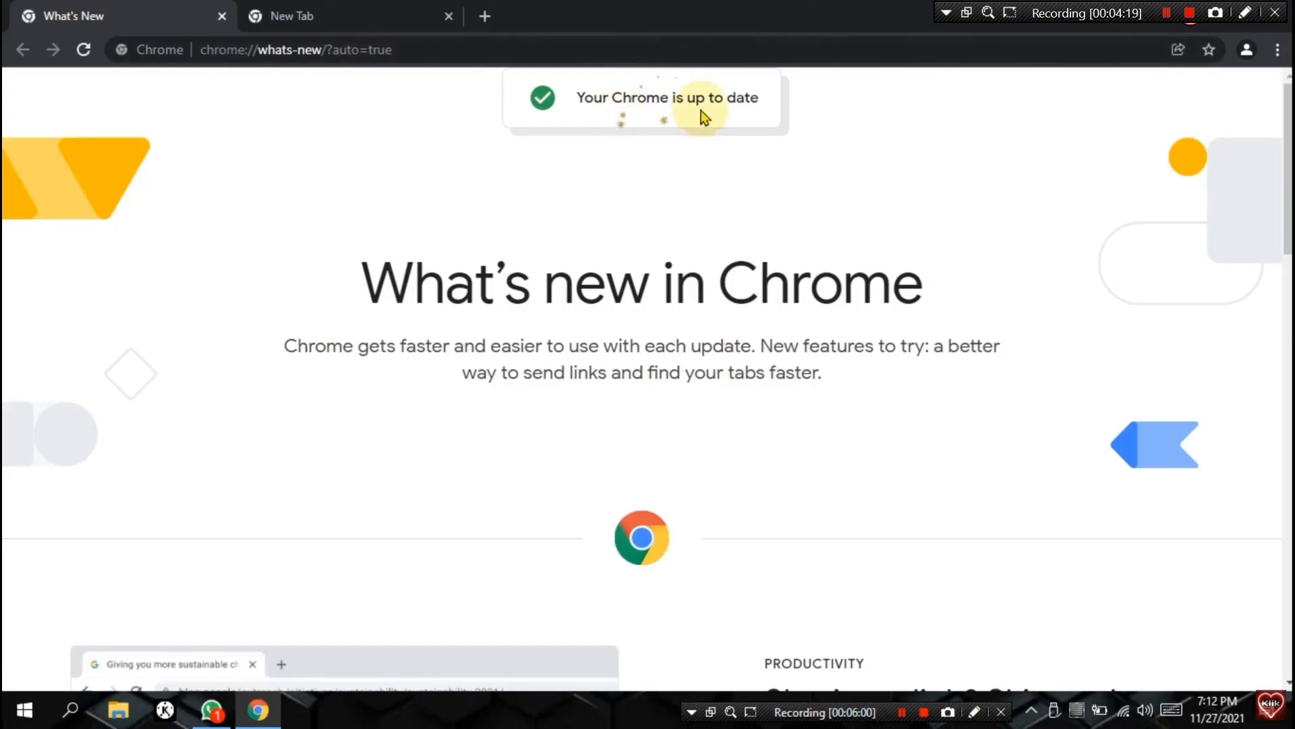
Open a new tab in the reinstalled Chrome.
click(484, 16)
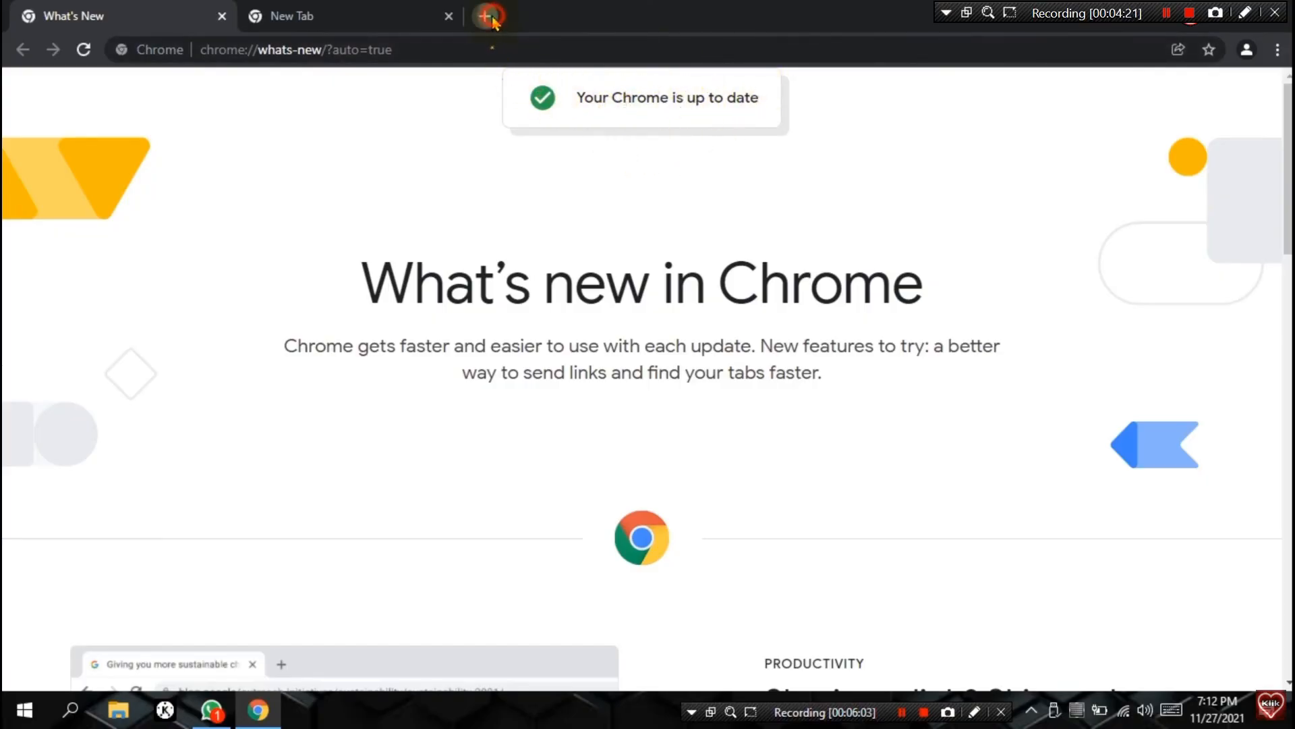